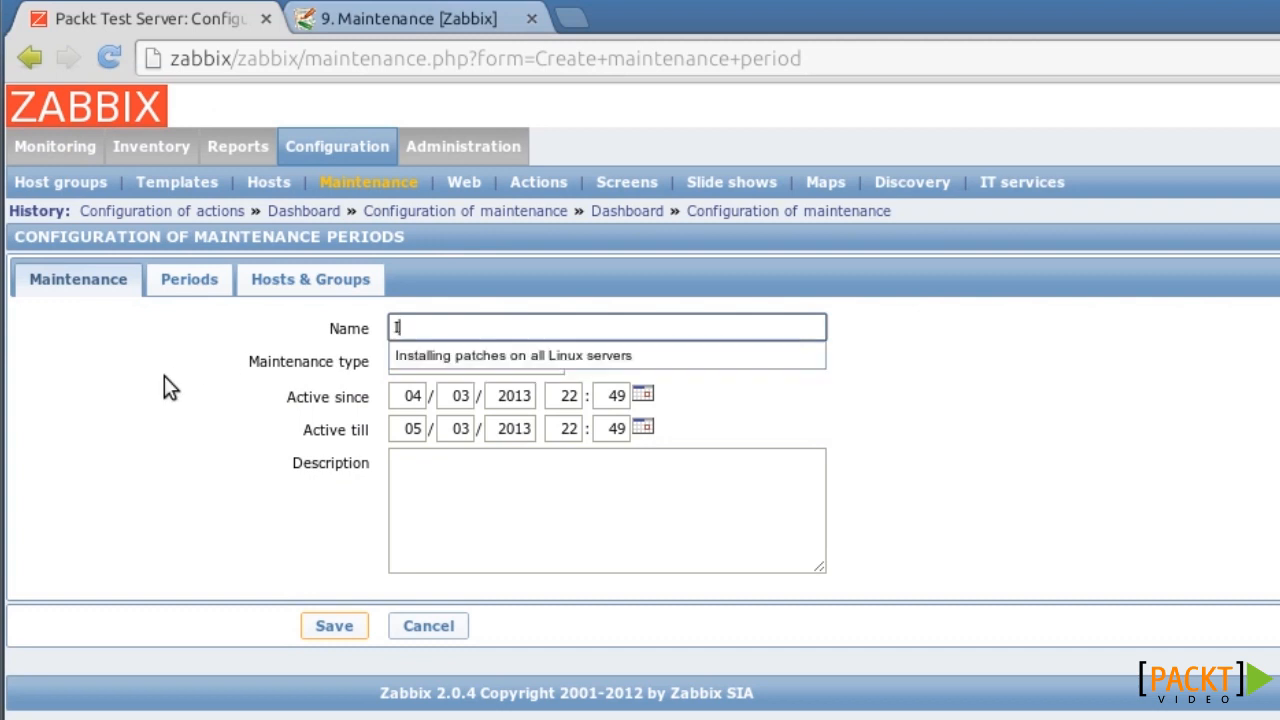
Name the maintenance "Installing patches on all Linux servers" and keep its maintenance type as With data collection.
{"action": "left_click", "coordinate": [419, 350]}
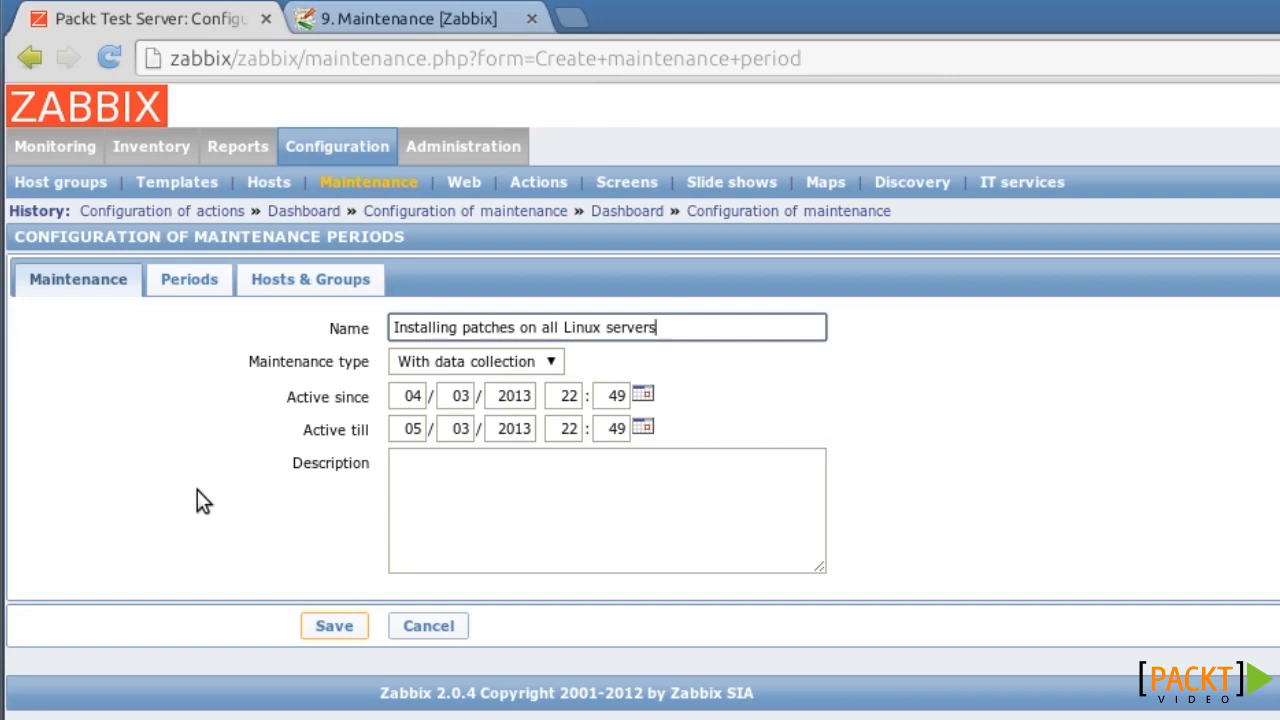
{"action": "left_click", "coordinate": [298, 392]}
{"action": "left_click", "coordinate": [547, 363]}
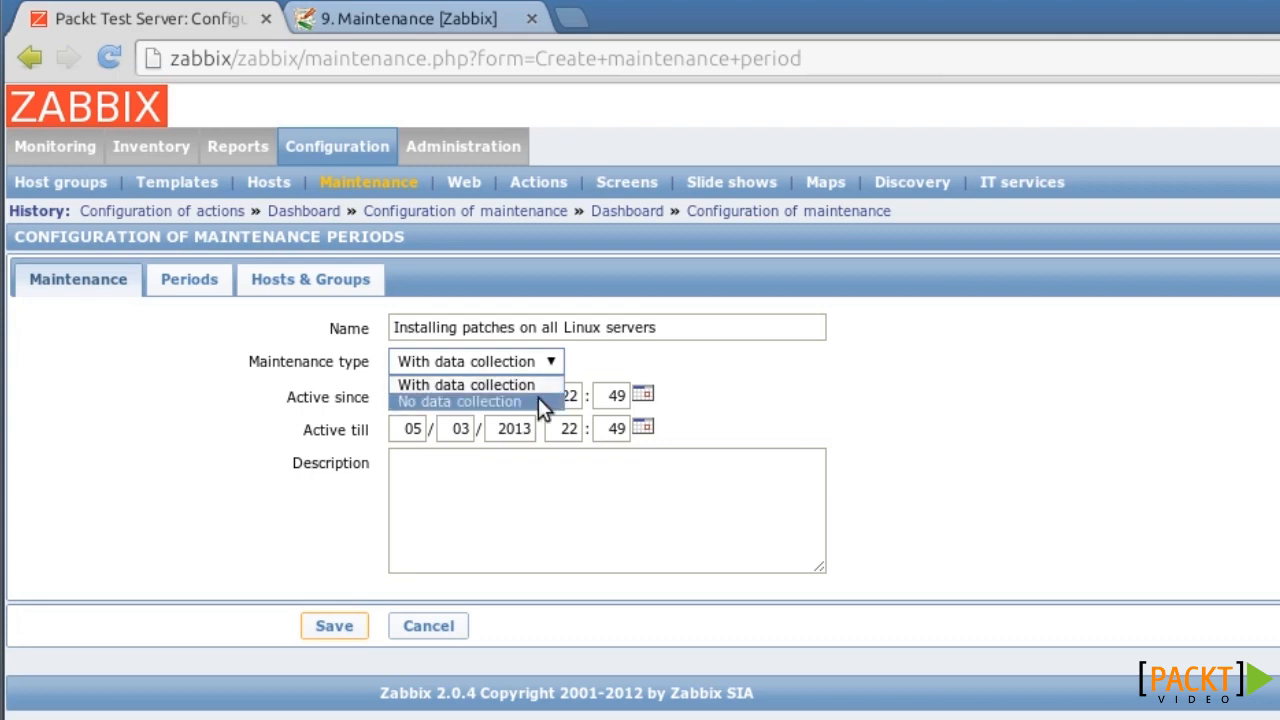
{"action": "left_click", "coordinate": [220, 366]}
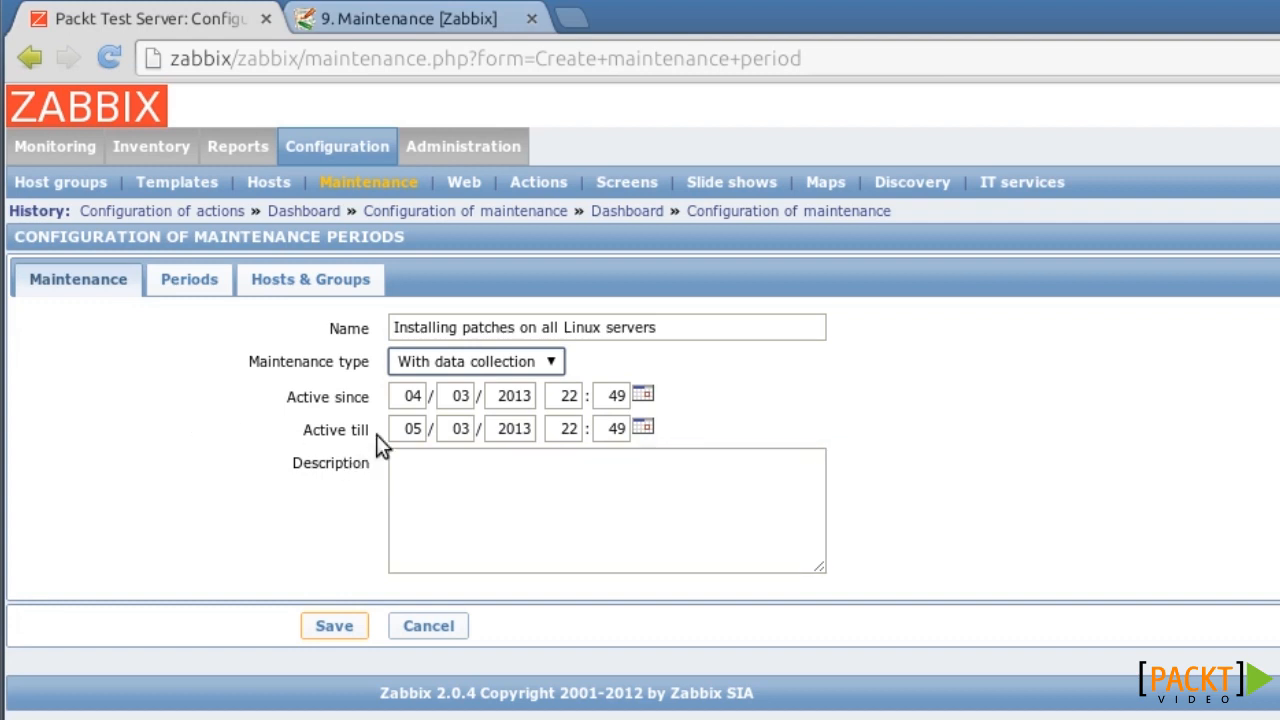
Set the maintenance's Active till day to 04 and its hour to 23.
{"action": "left_click", "coordinate": [410, 430]}
{"action": "type", "text": "04"}
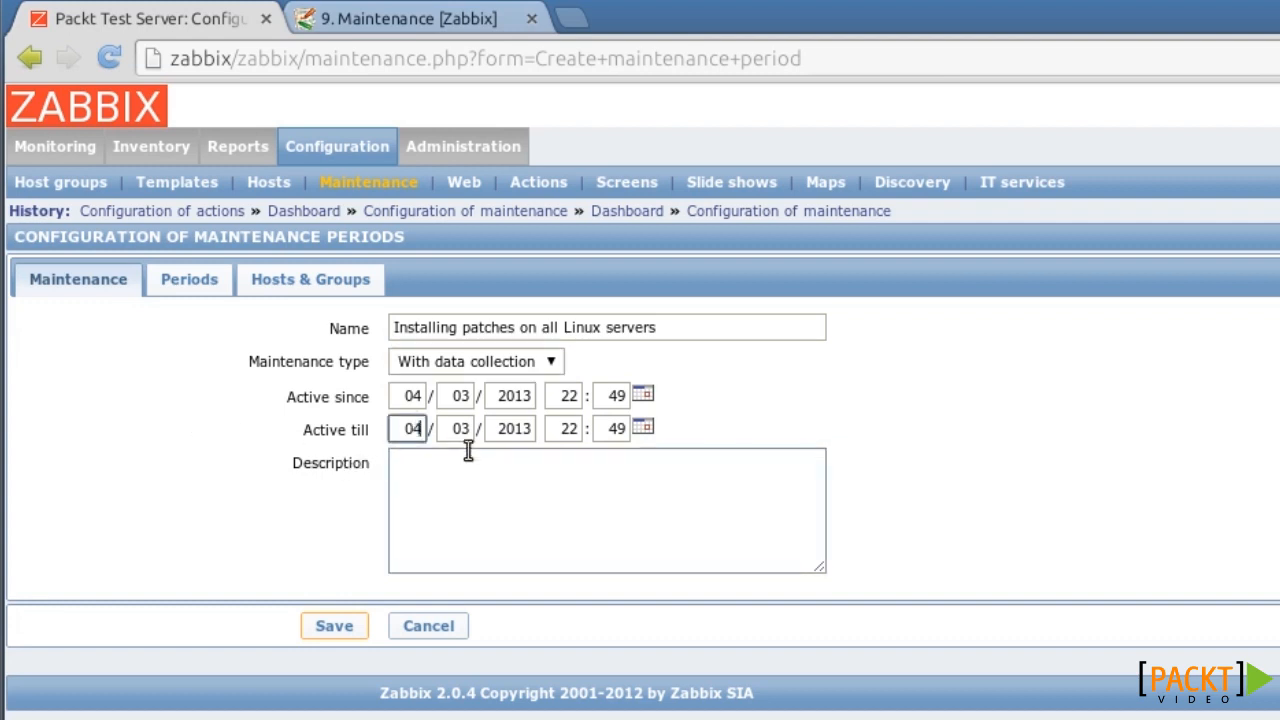
{"action": "left_click", "coordinate": [584, 428]}
{"action": "type", "text": "23"}
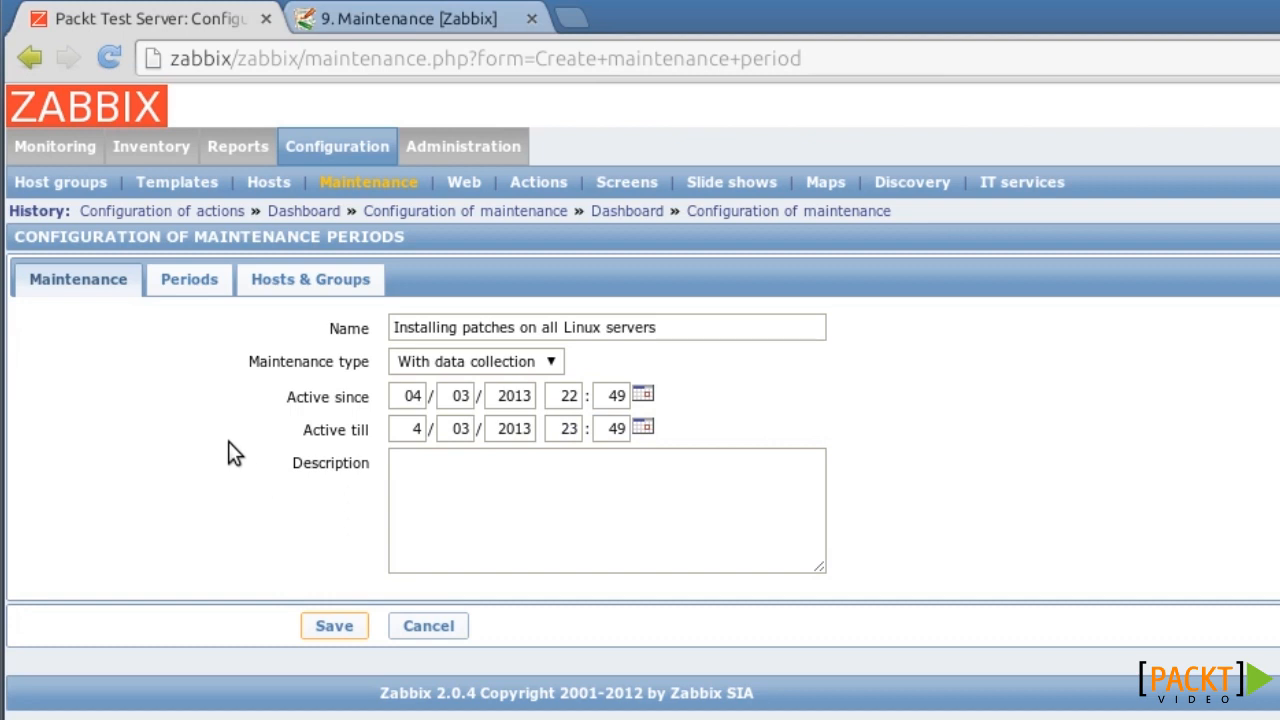
Add a One time only maintenance period with a length of 0 hours and 30 minutes.
{"action": "left_click", "coordinate": [200, 285]}
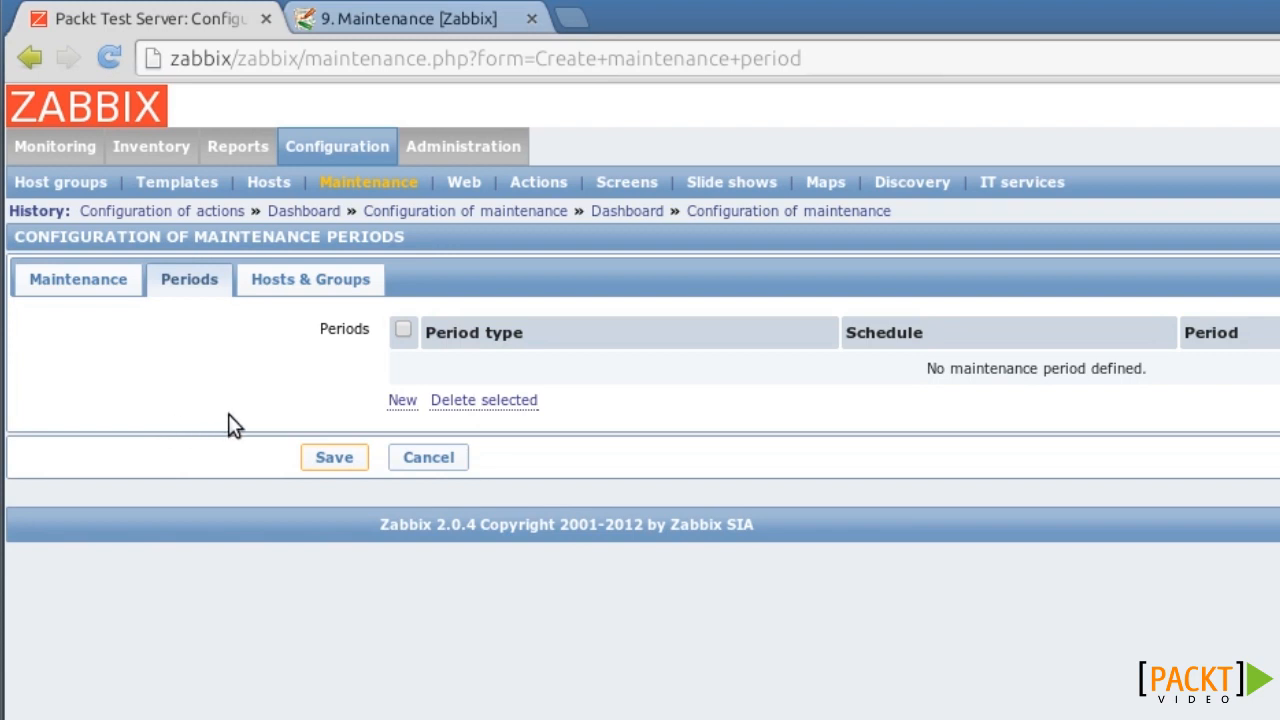
{"action": "left_click", "coordinate": [402, 402]}
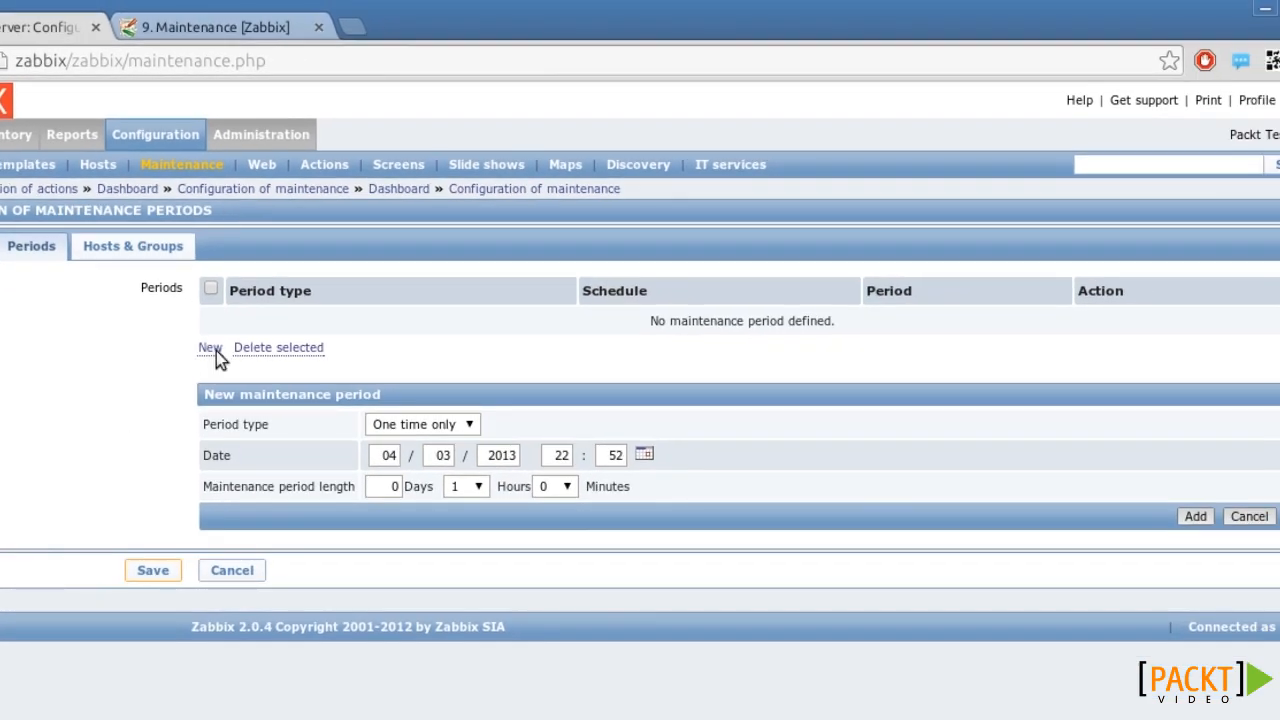
{"action": "left_click", "coordinate": [472, 426]}
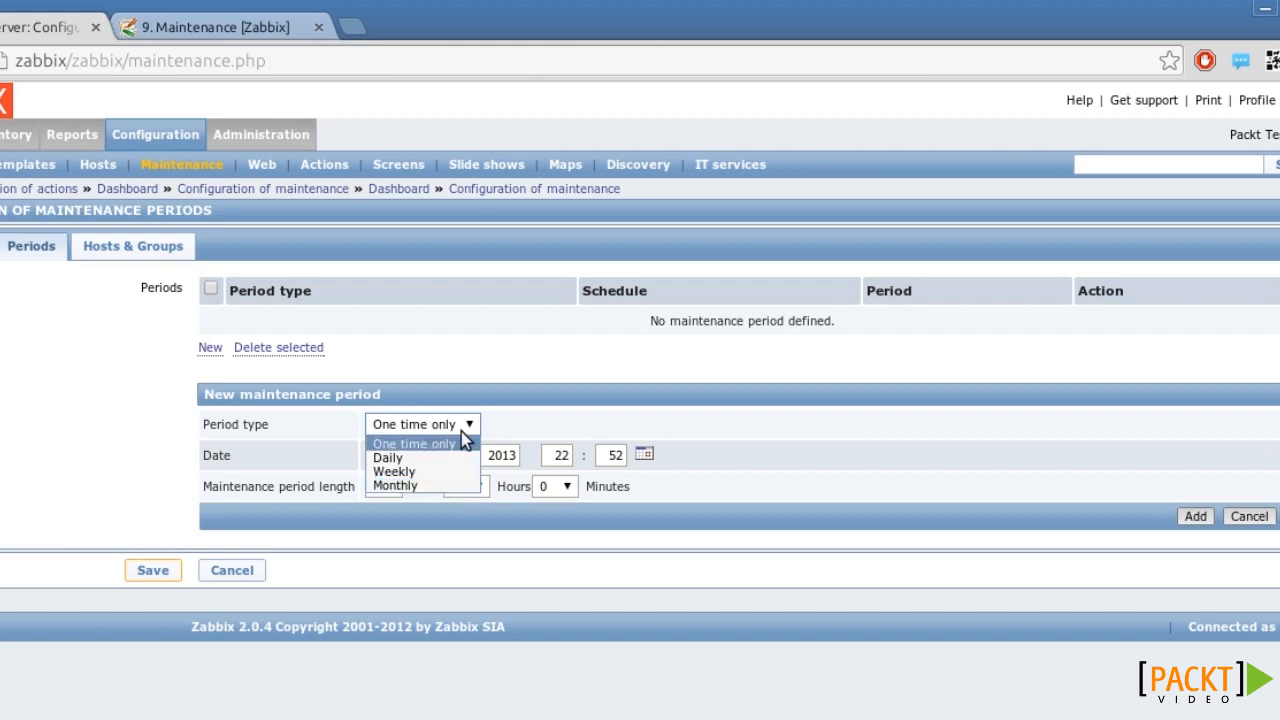
{"action": "left_click", "coordinate": [463, 443]}
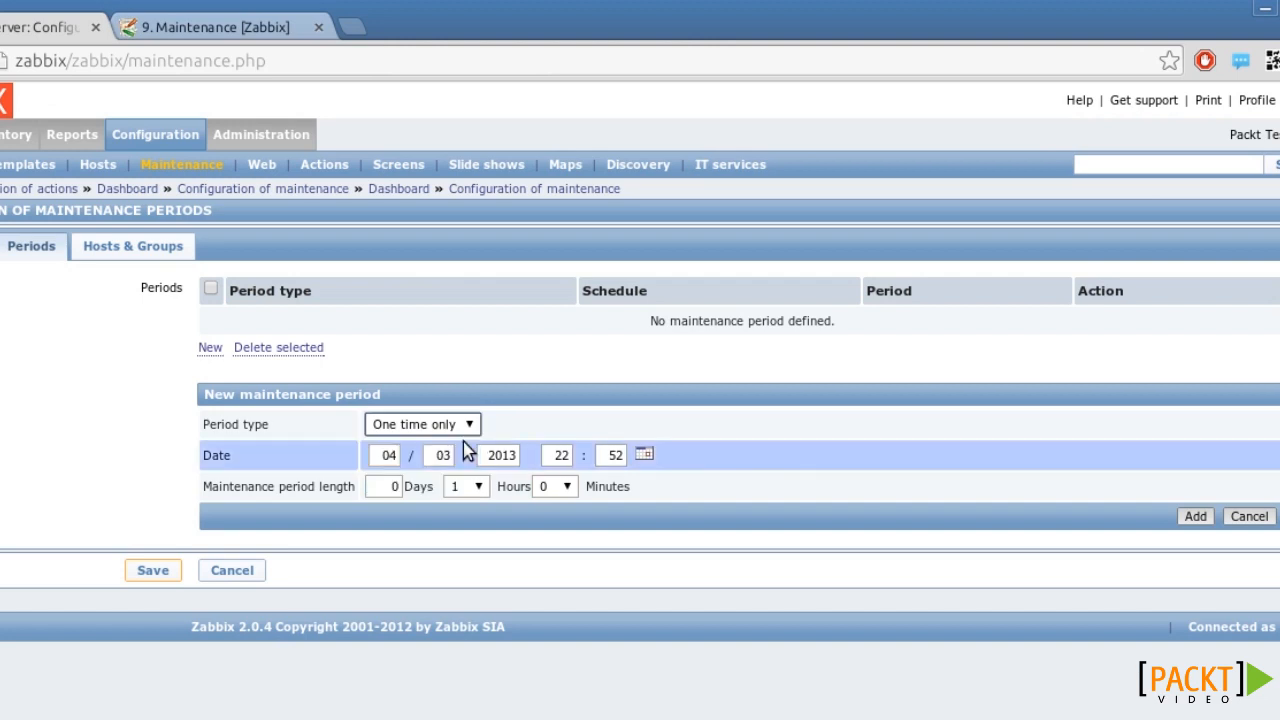
{"action": "left_click", "coordinate": [476, 494]}
{"action": "left_click", "coordinate": [455, 506]}
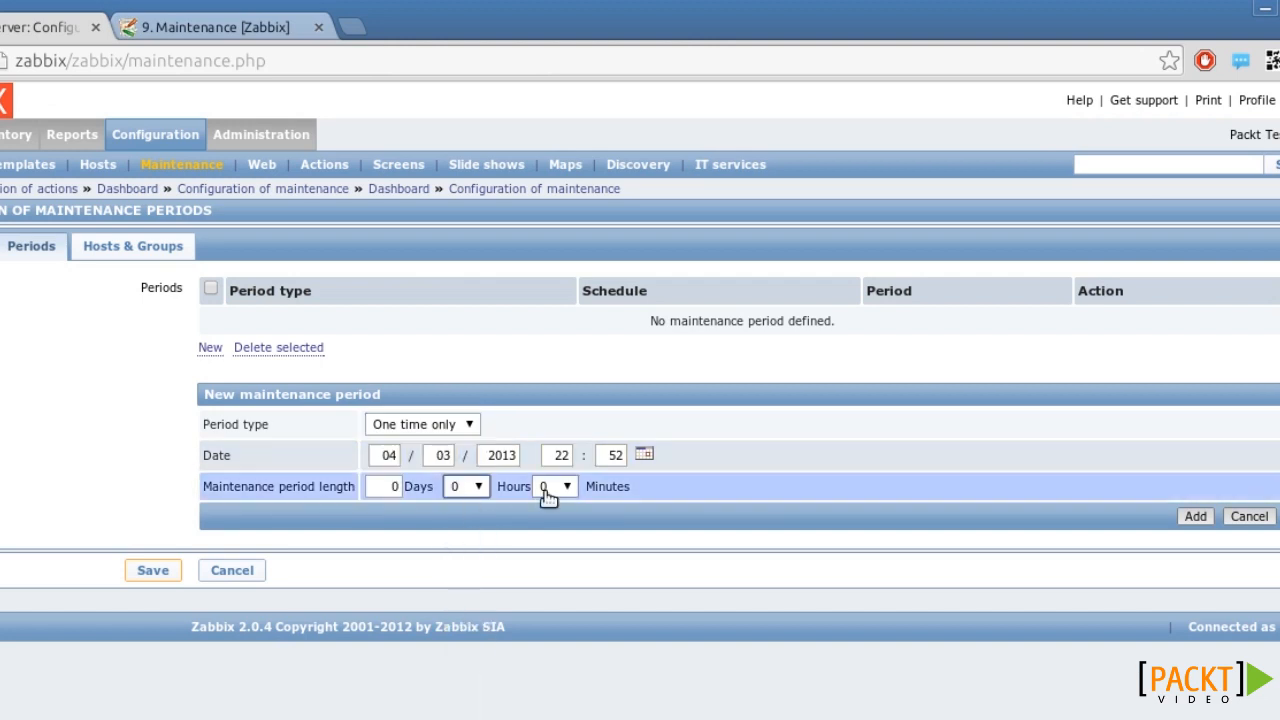
{"action": "left_click", "coordinate": [570, 490]}
{"action": "scroll", "coordinate": [545, 604], "scroll_direction": "down", "scroll_amount": 10}
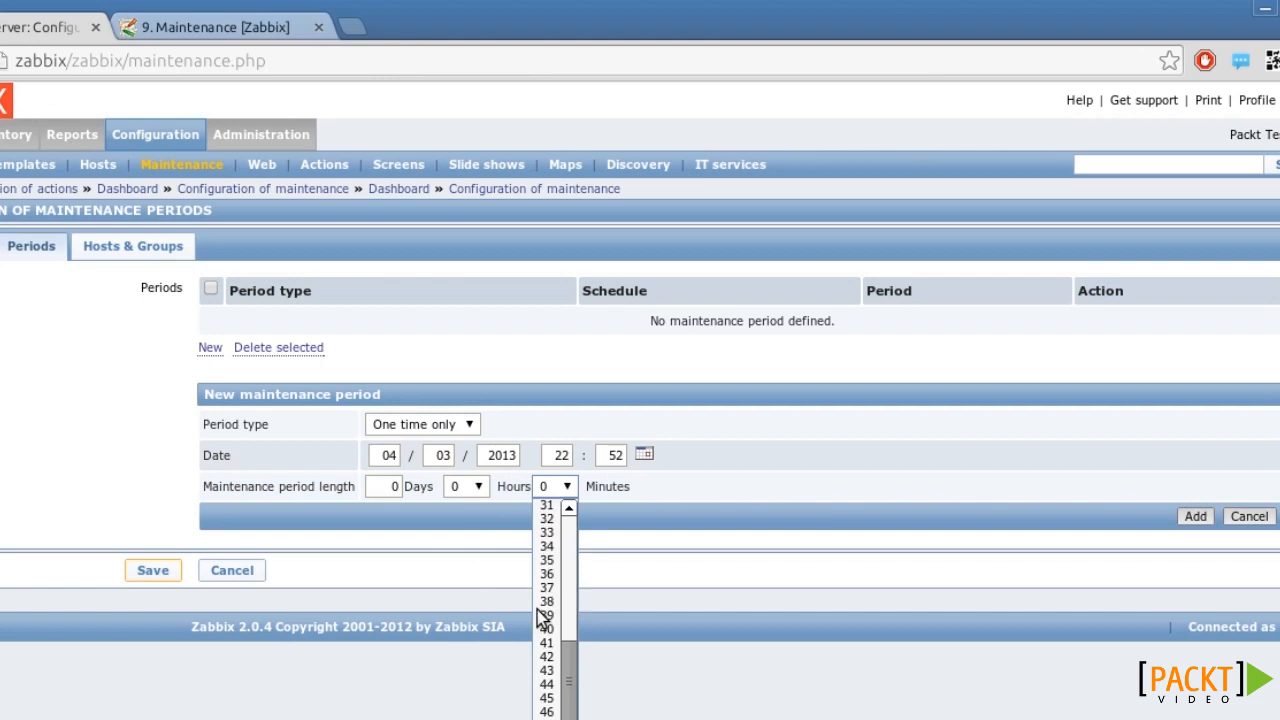
{"action": "scroll", "coordinate": [548, 600], "scroll_direction": "up", "scroll_amount": 1}
{"action": "left_click", "coordinate": [548, 556]}
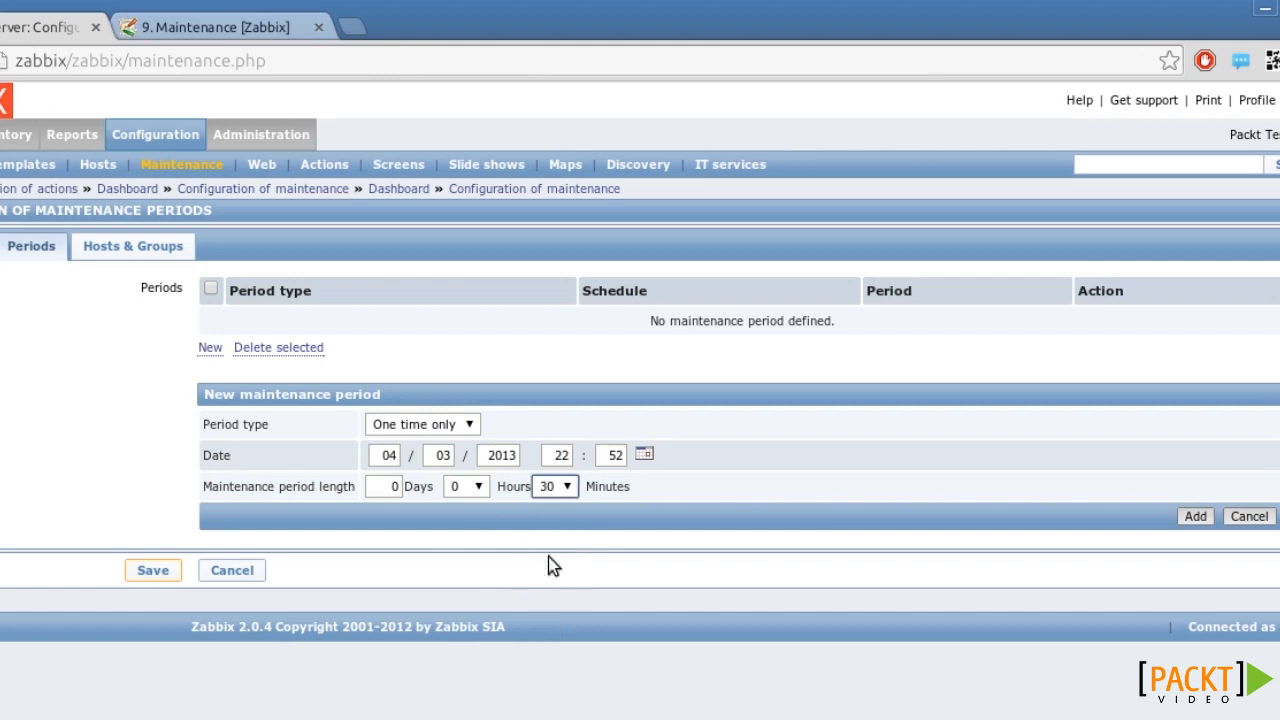
{"action": "left_click", "coordinate": [1197, 519]}
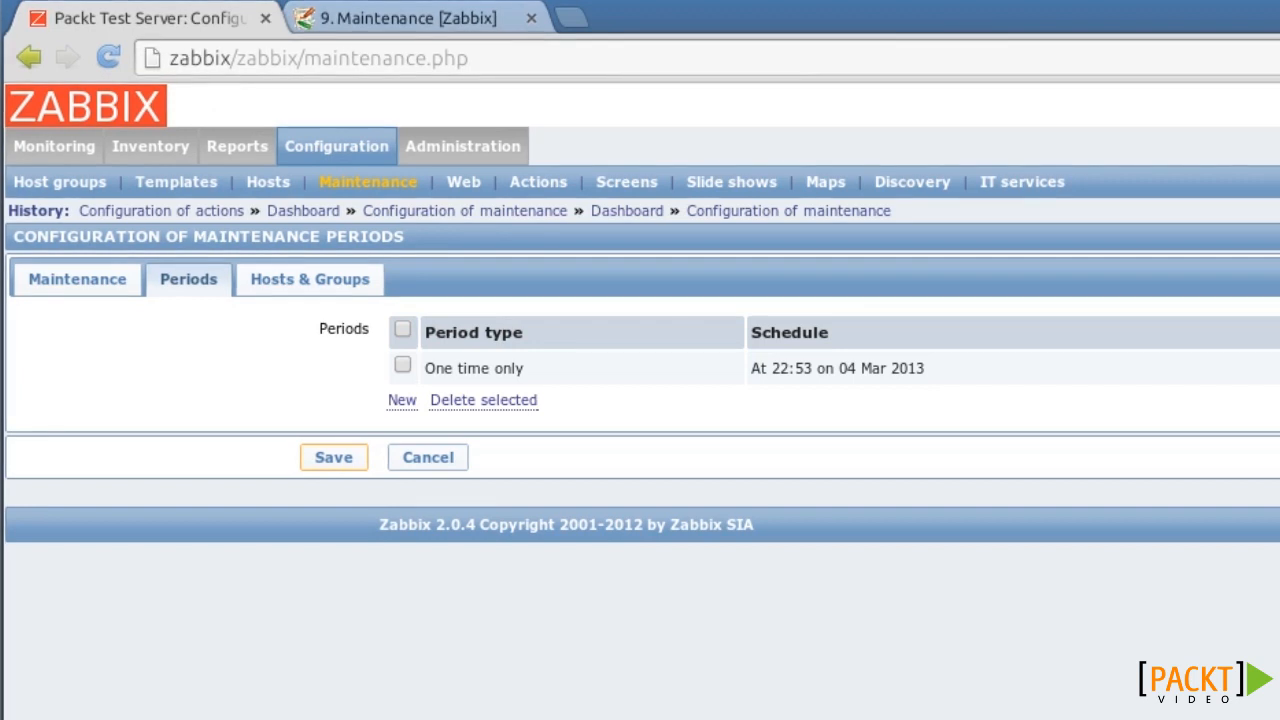
Put the Linux servers host group in maintenance and save the maintenance entry.
{"action": "left_click", "coordinate": [312, 285]}
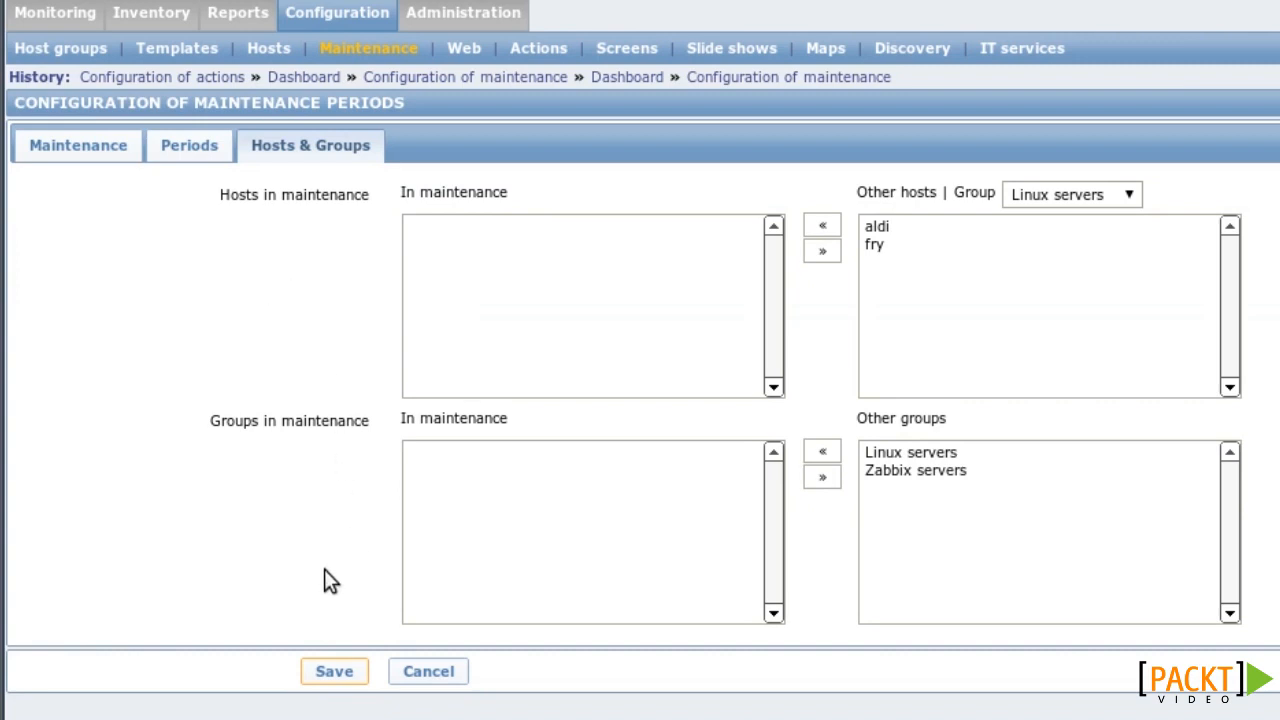
{"action": "left_click", "coordinate": [898, 454]}
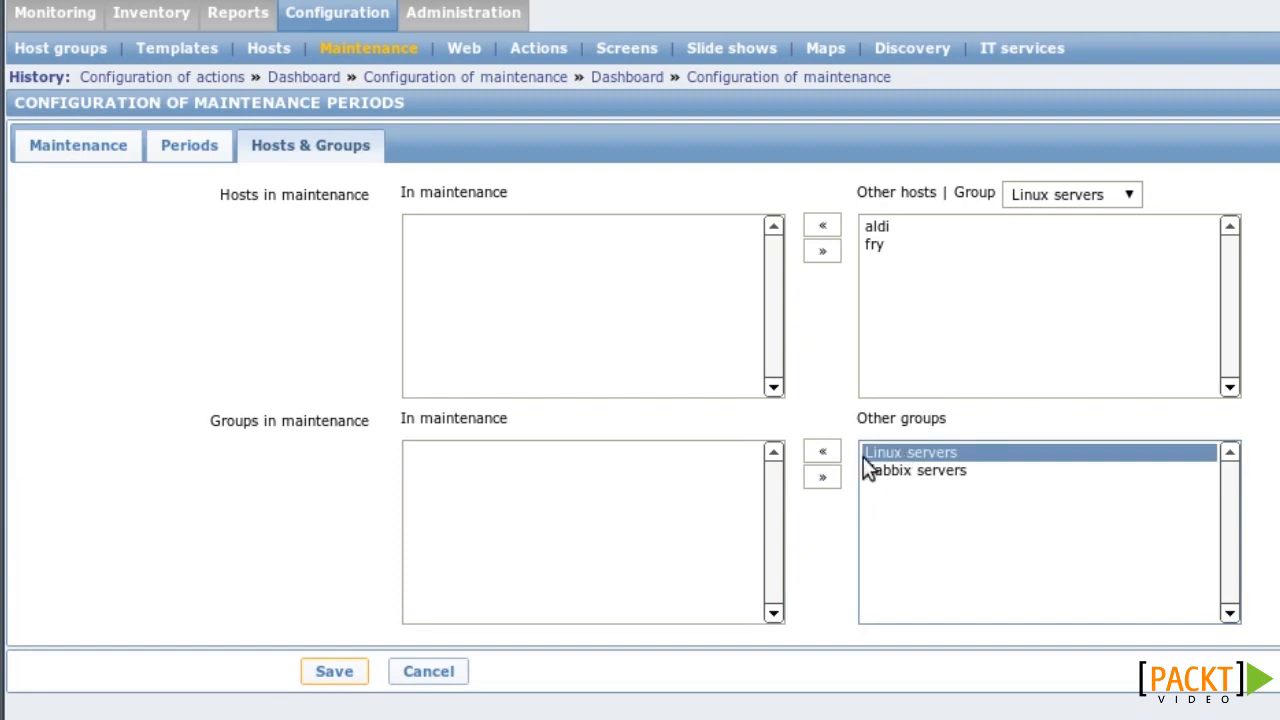
{"action": "left_click", "coordinate": [822, 453]}
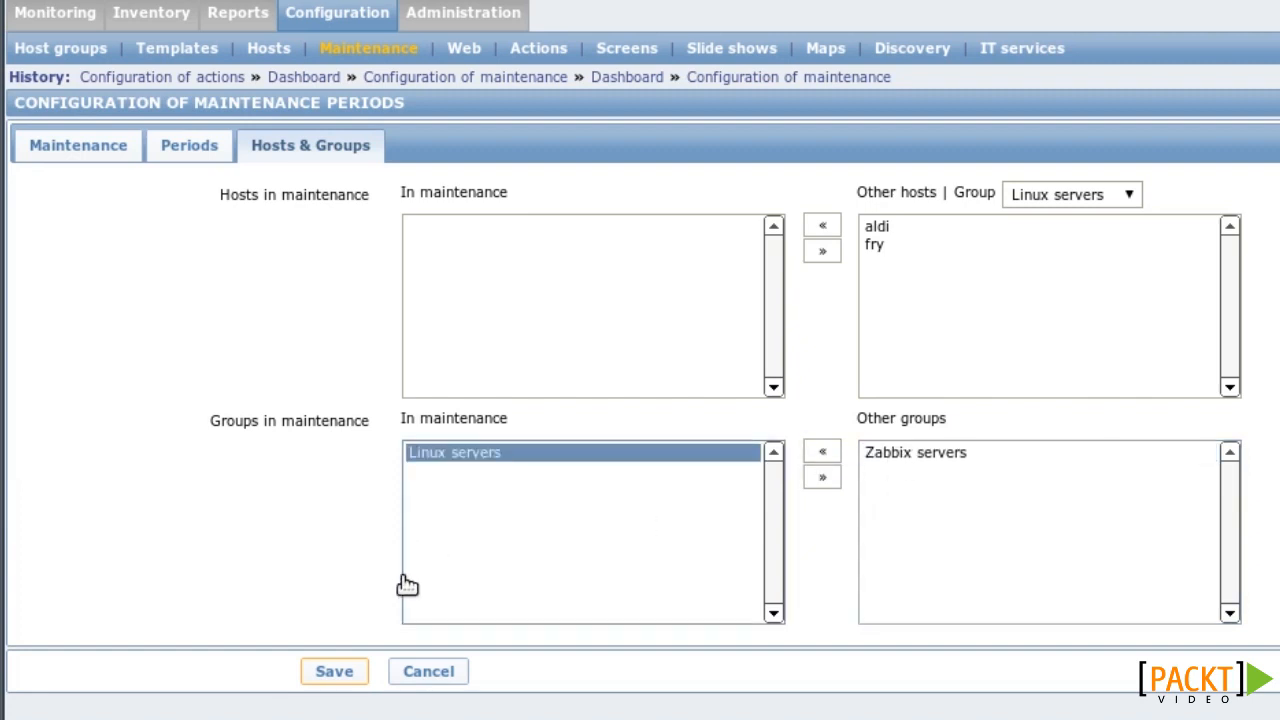
{"action": "left_click", "coordinate": [337, 675]}
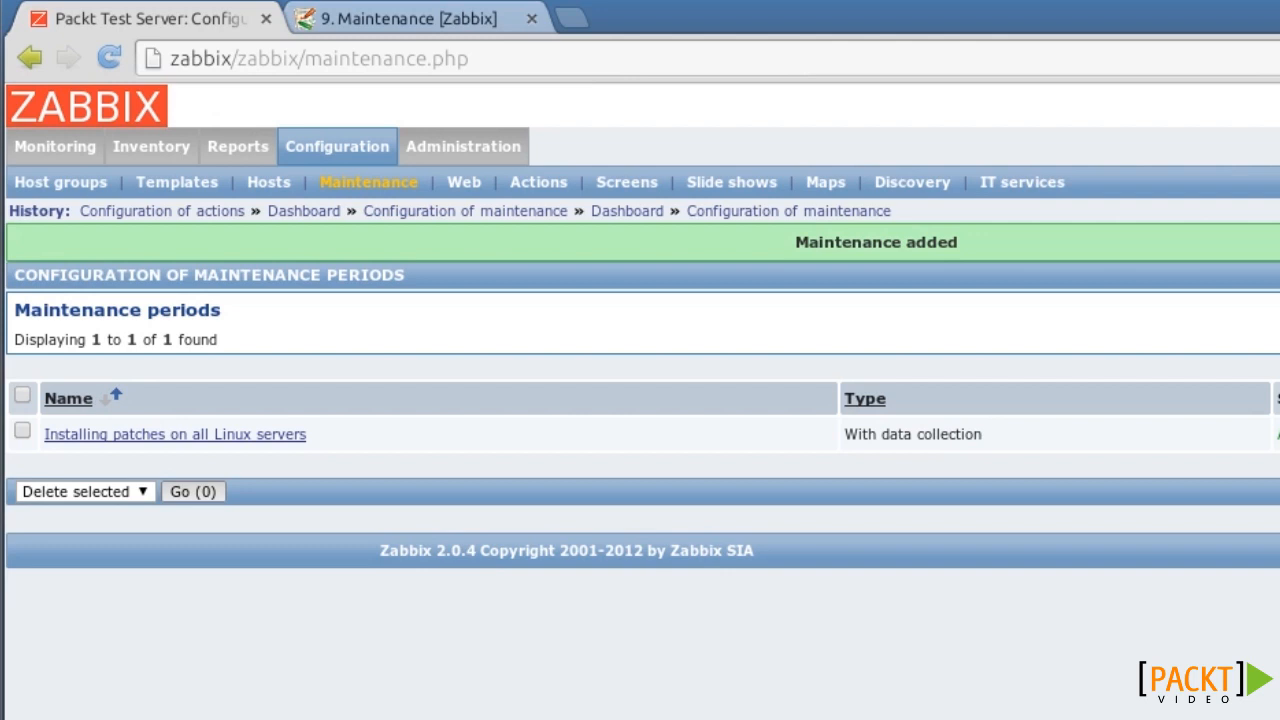
Check the trigger status list, refreshing it, and view the maintenance note beside host aldi.
{"action": "mouse_move", "coordinate": [52, 152]}
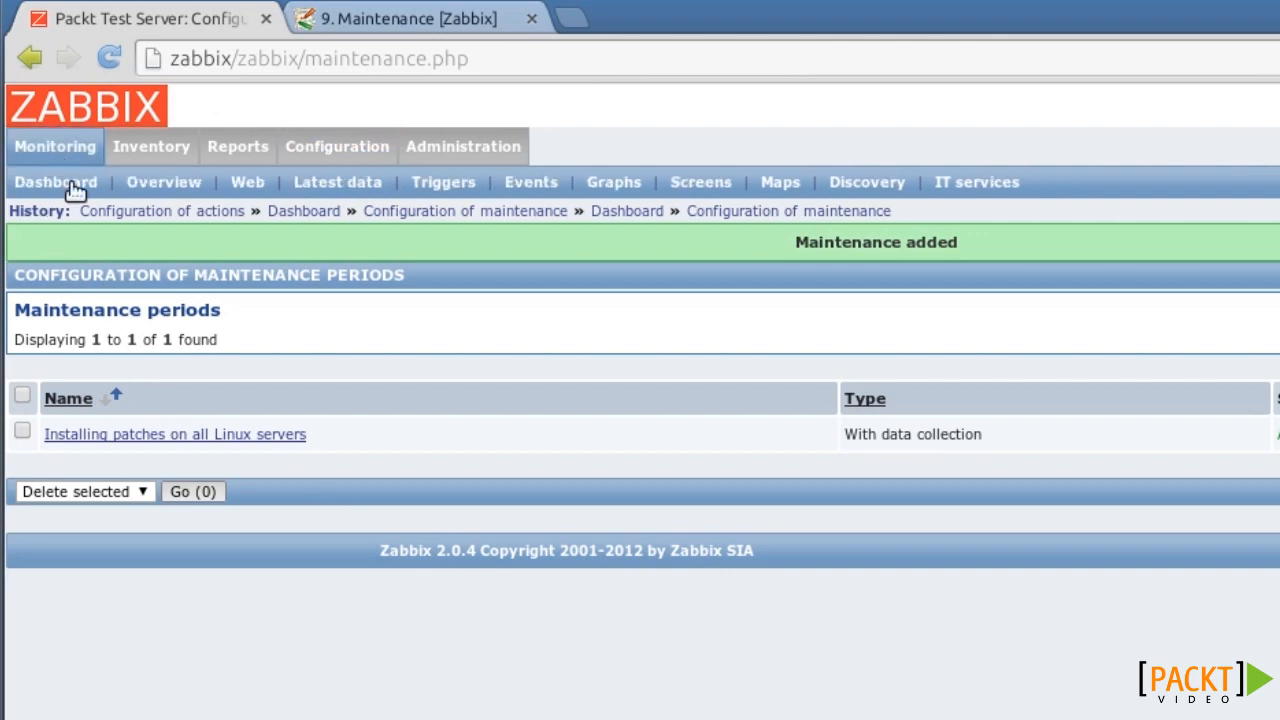
{"action": "left_click", "coordinate": [441, 186]}
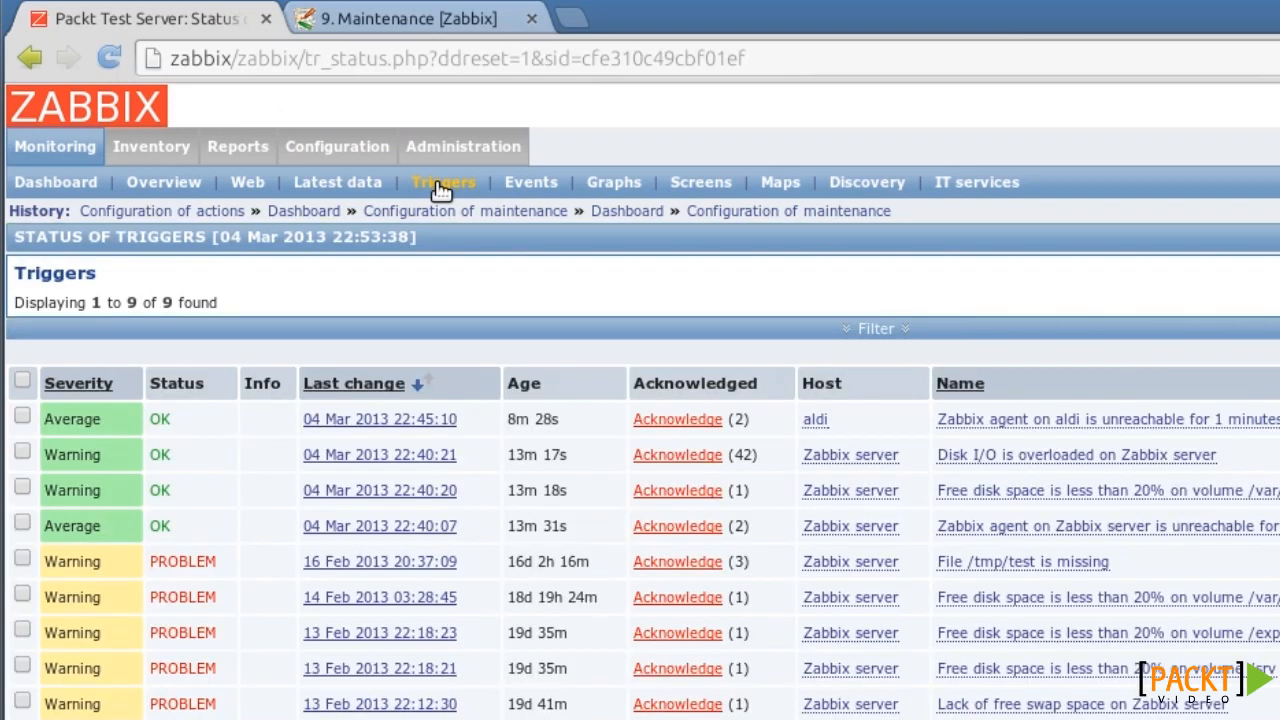
{"action": "left_click", "coordinate": [441, 186]}
{"action": "left_click", "coordinate": [441, 190]}
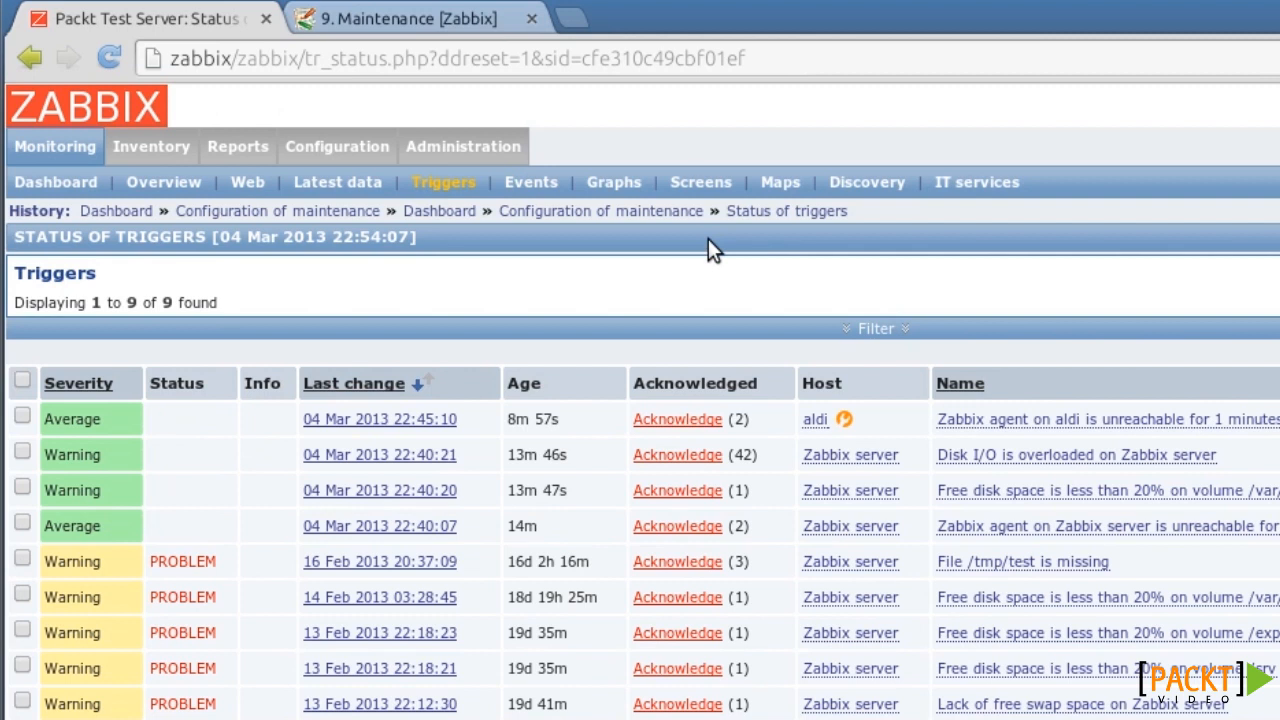
{"action": "mouse_move", "coordinate": [845, 424]}
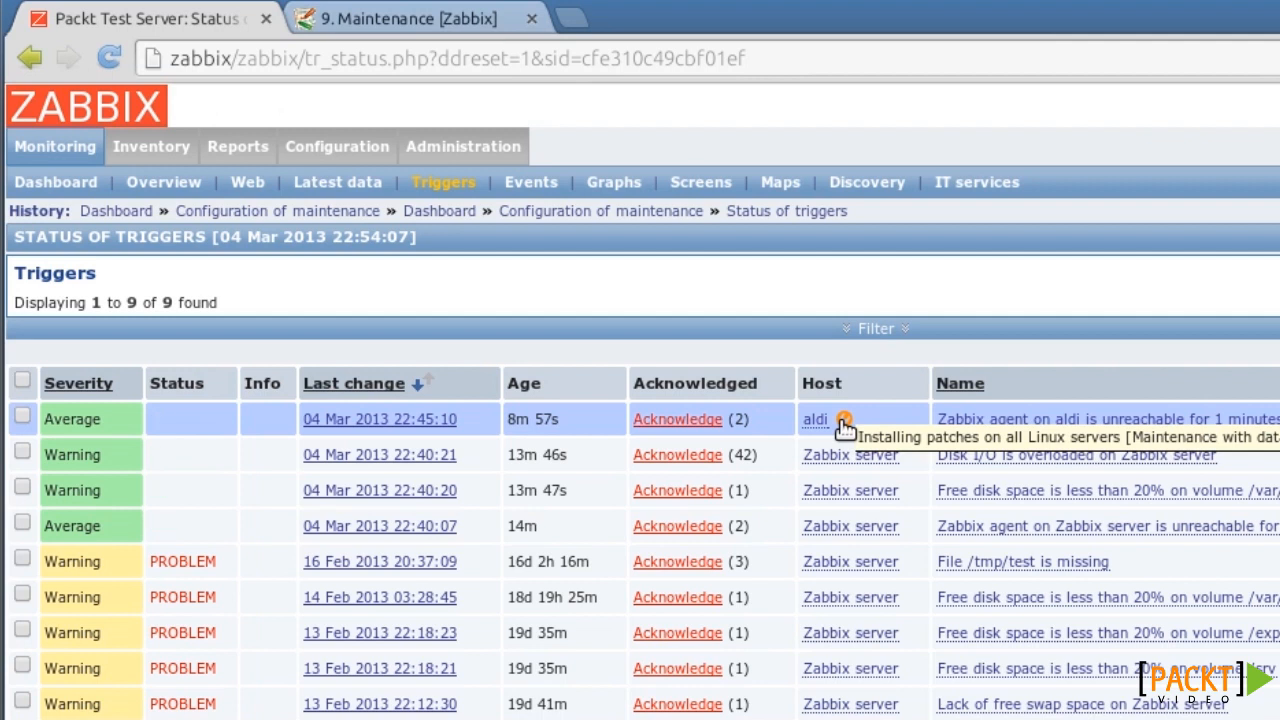
{"action": "left_click", "coordinate": [445, 186]}
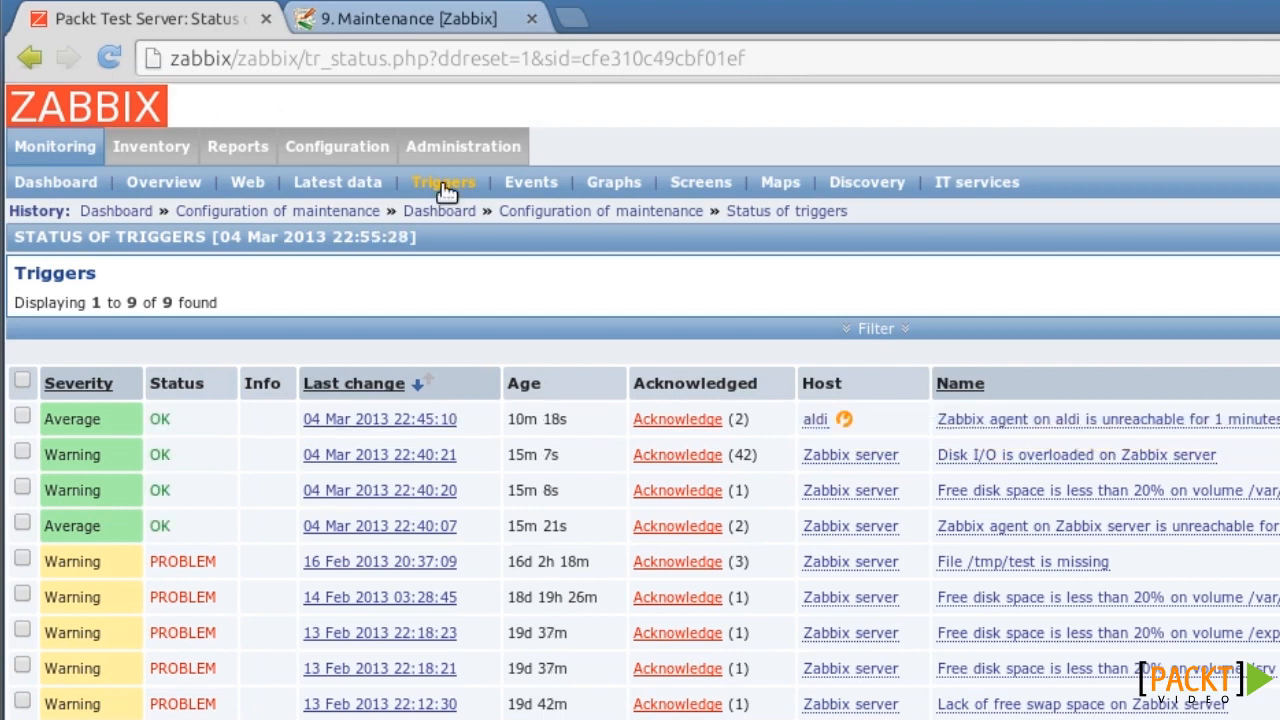
{"action": "left_click", "coordinate": [445, 186]}
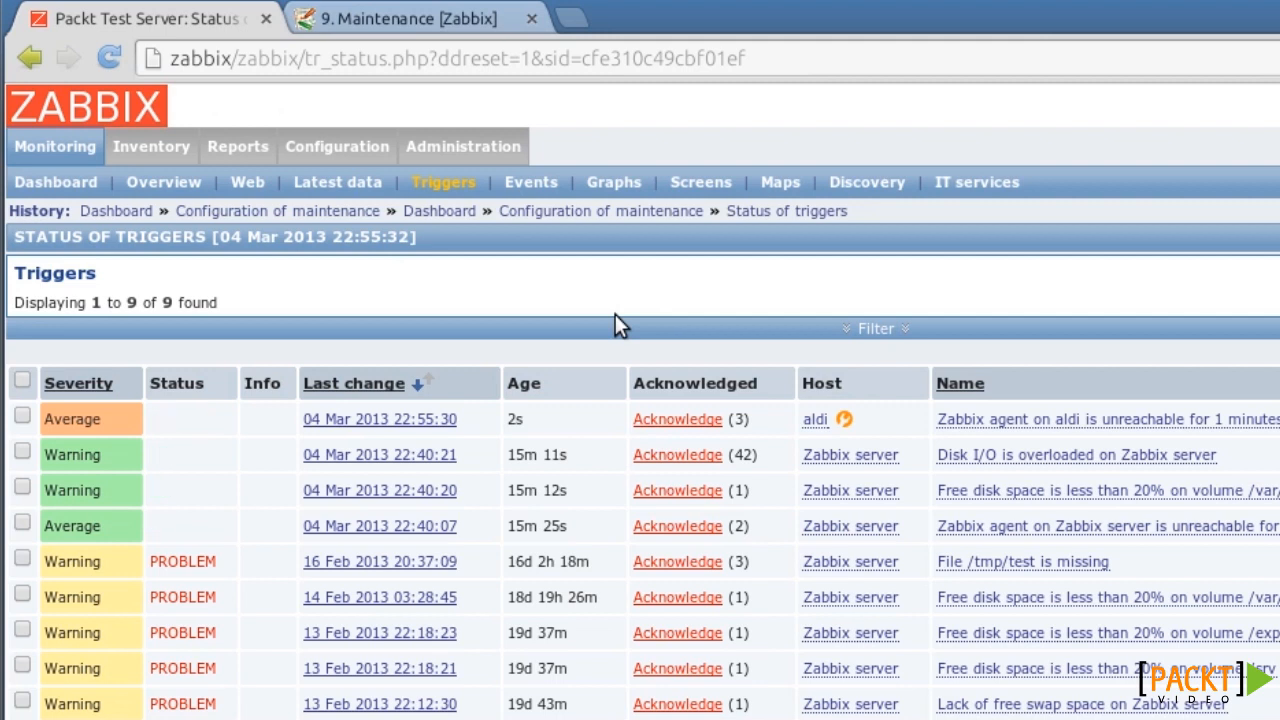
Review the maintenance status condition of the "Report problems to Zabbix administrators" action in the actions configuration.
{"action": "mouse_move", "coordinate": [345, 146]}
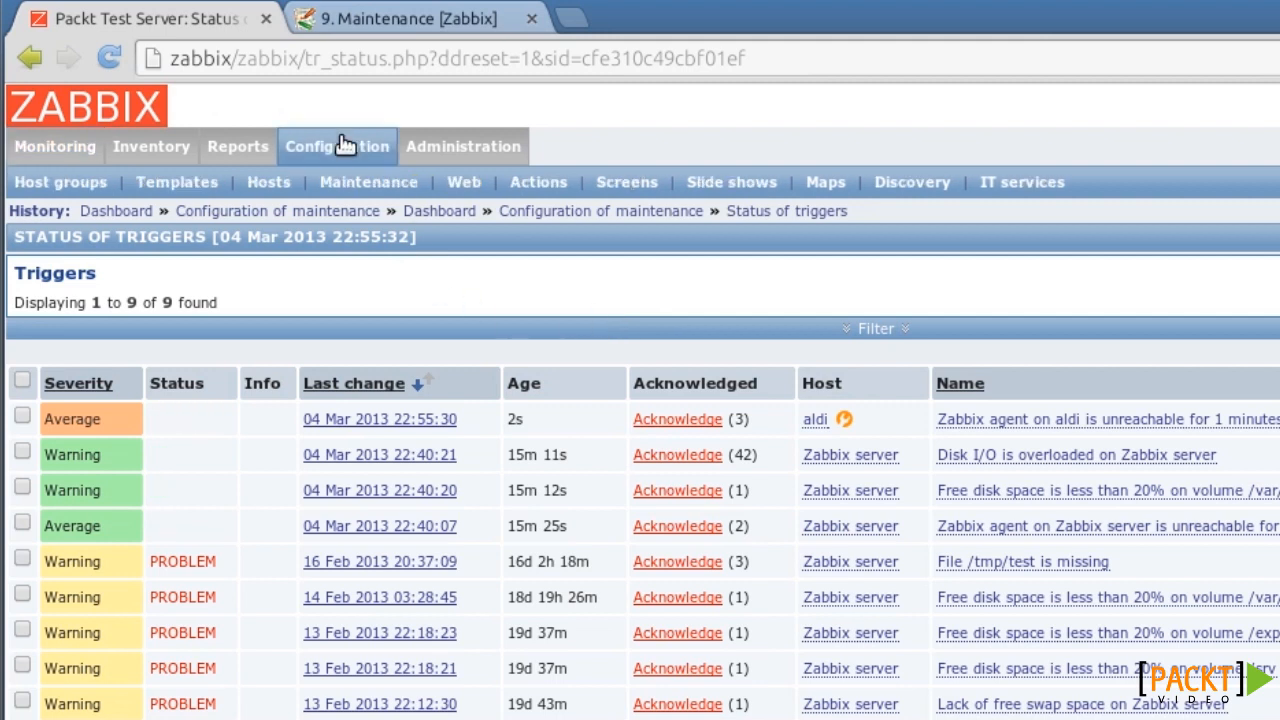
{"action": "left_click", "coordinate": [538, 183]}
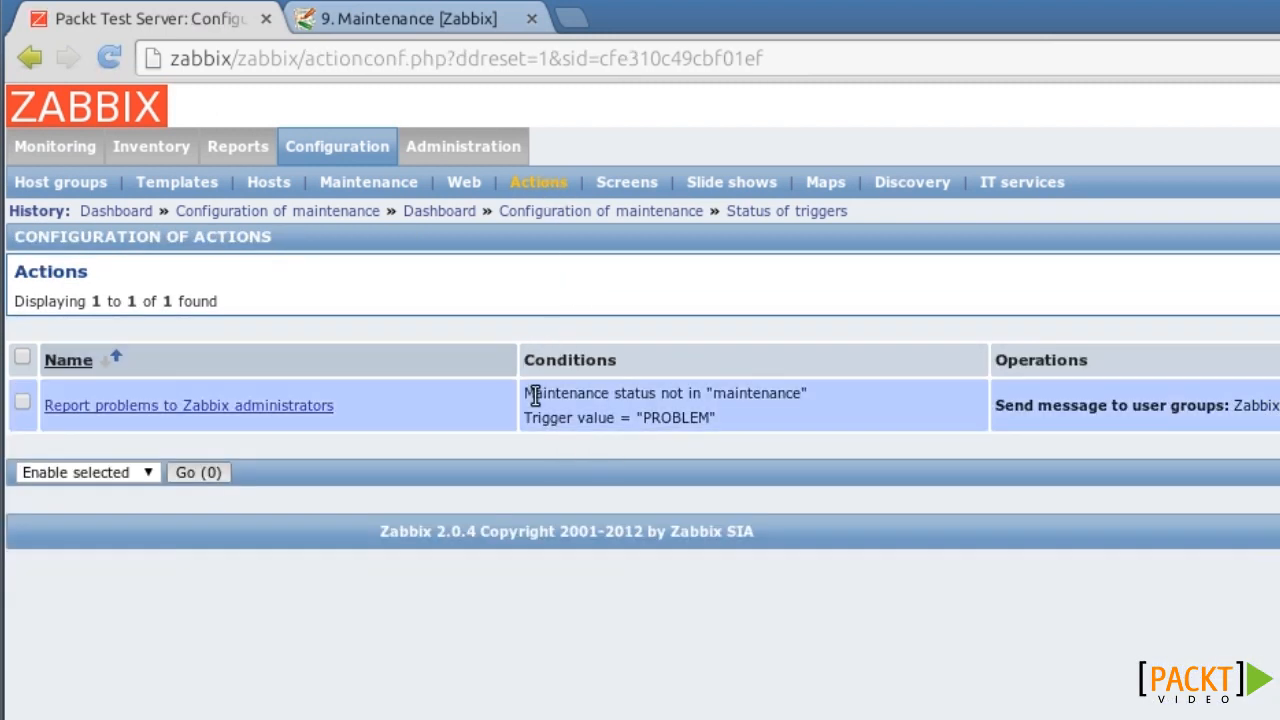
{"action": "left_click_drag", "start_coordinate": [523, 390], "coordinate": [835, 388]}
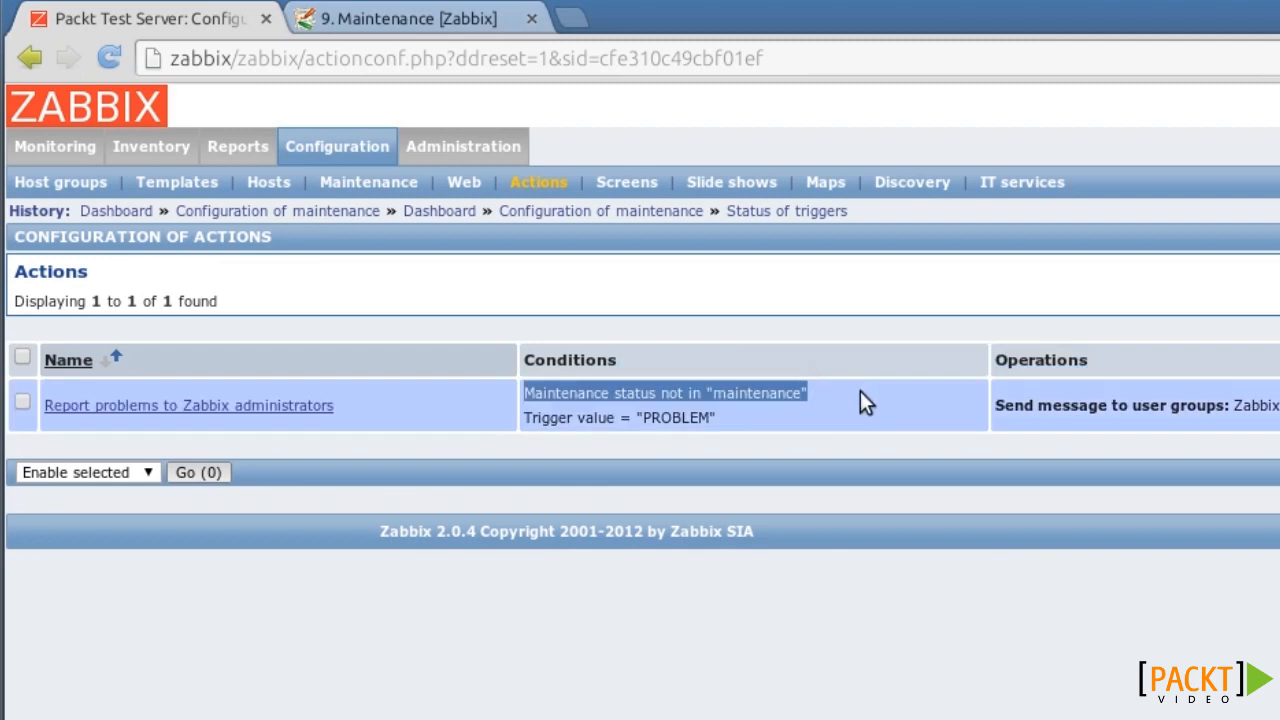
{"action": "left_click", "coordinate": [862, 400]}
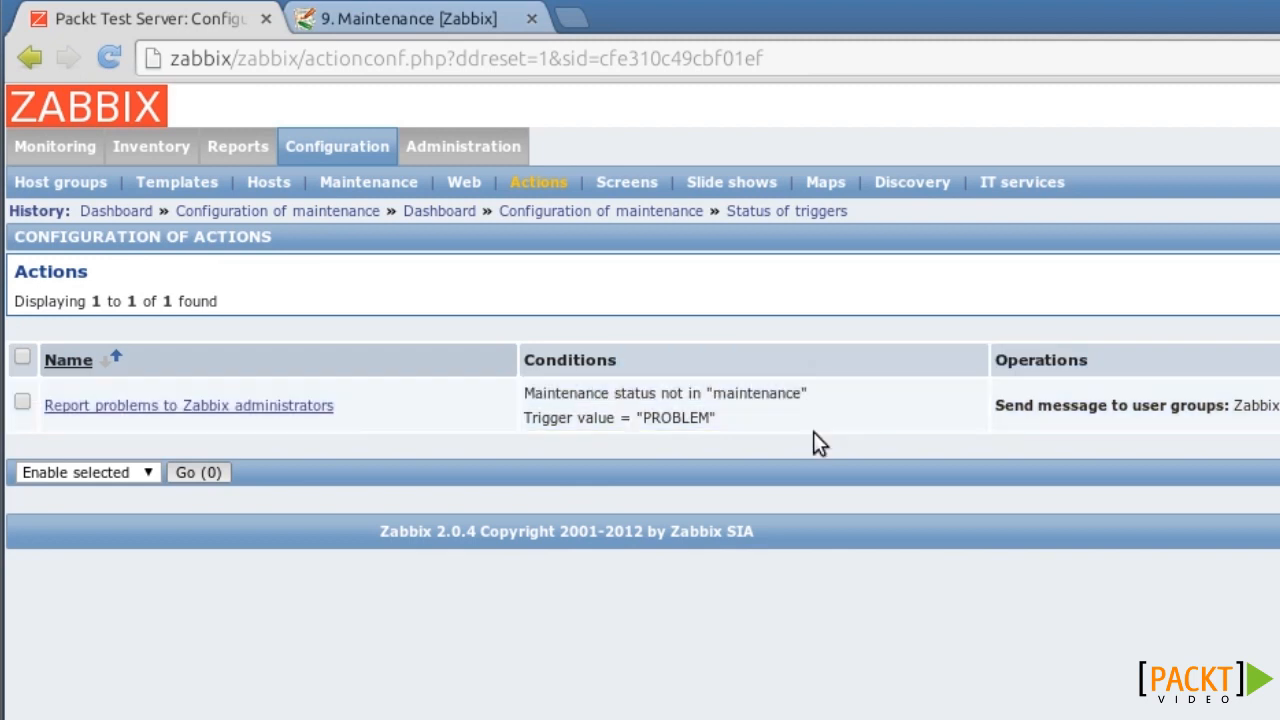